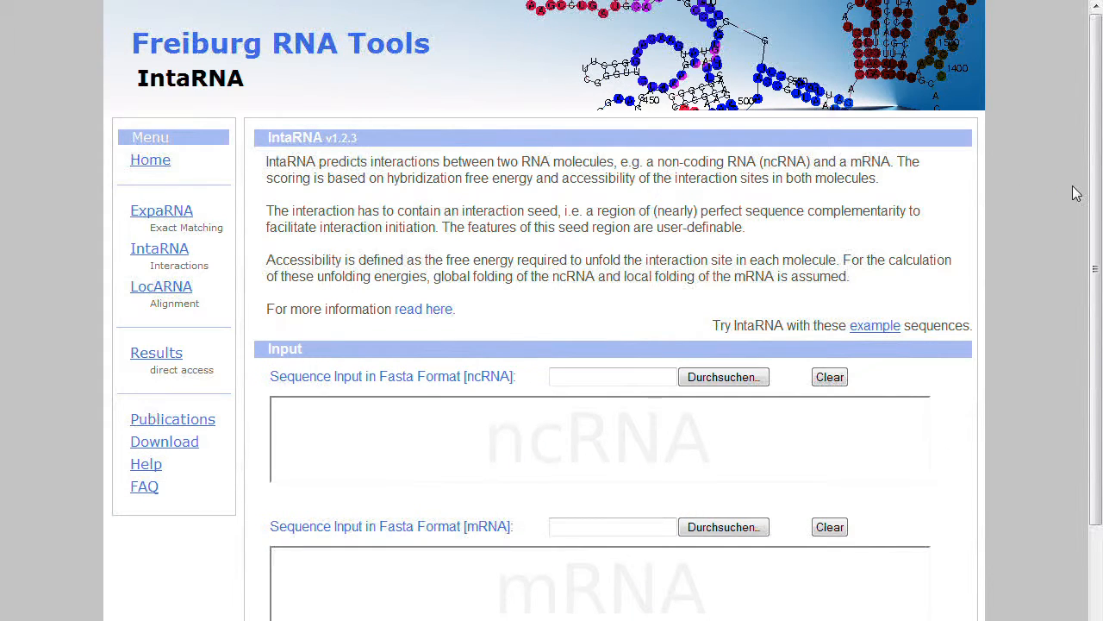
Switch the mRNA input from manual entry to fetching sequences from an NCBI genome
drag(1098, 172, 1100, 303)
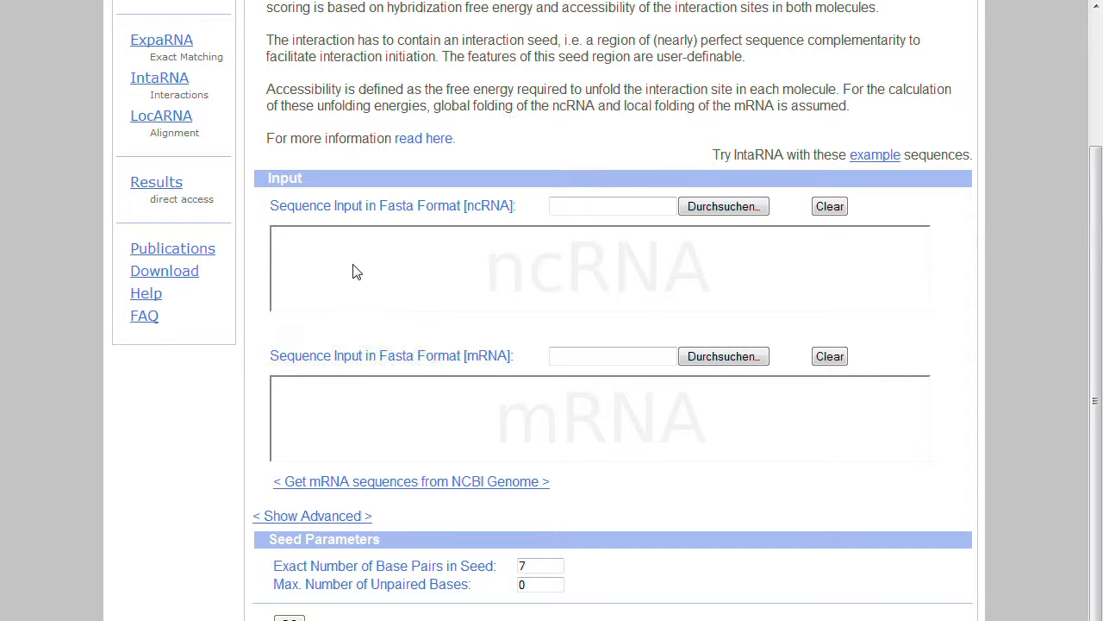
click(482, 210)
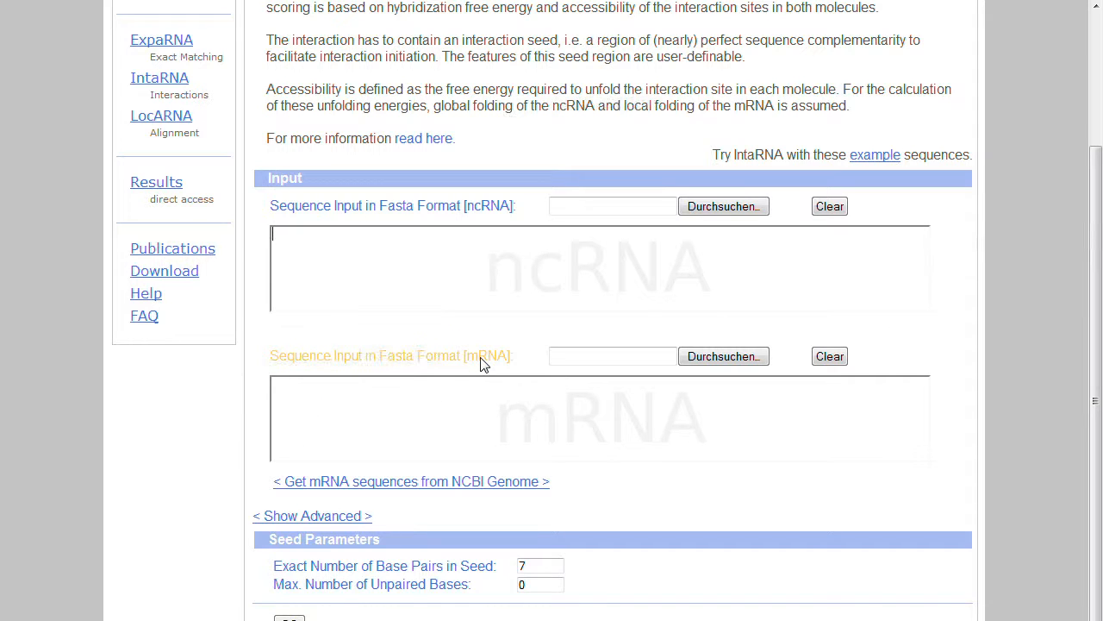
click(472, 485)
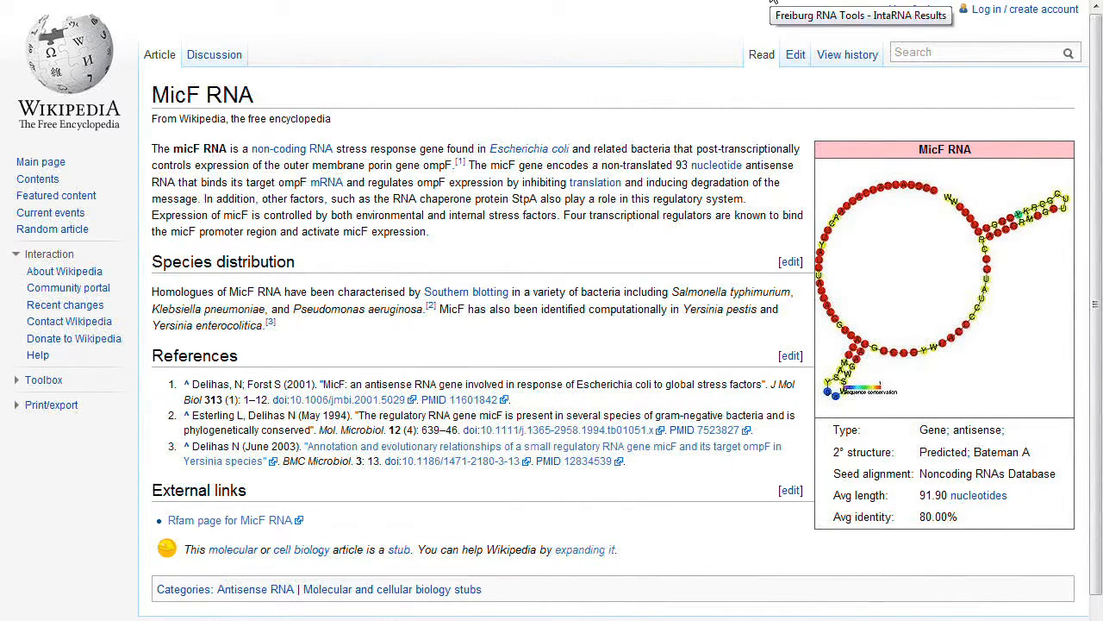
Return to the IntaRNA page and enter the MicF sequence in FASTA format, headed ">MicF", as the ncRNA input
click(565, 1)
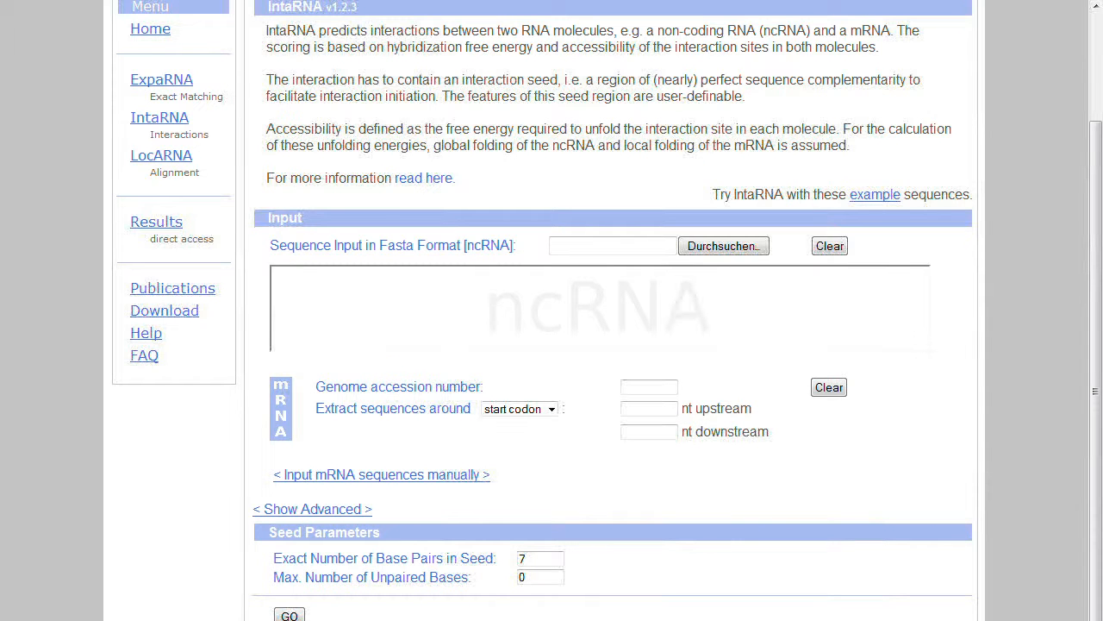
text(>MicF GCTATCATCATTAACTTTATTTATTACCGTCATTCATTTCTGAATGTCTGTTTACCCCTATTTCAACCGG ATGCCTCGCATTCGTTTTTTTTT)
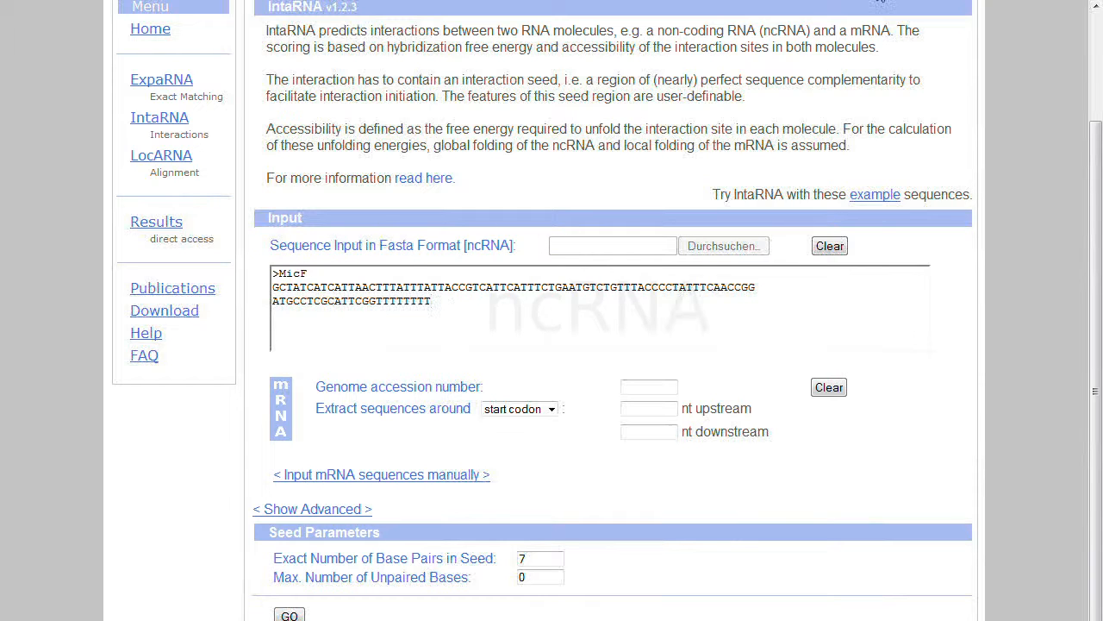
Consult the MicF RNA Wikipedia article and browse NCBI's complete bacteria genome list for accession numbers
click(950, 0)
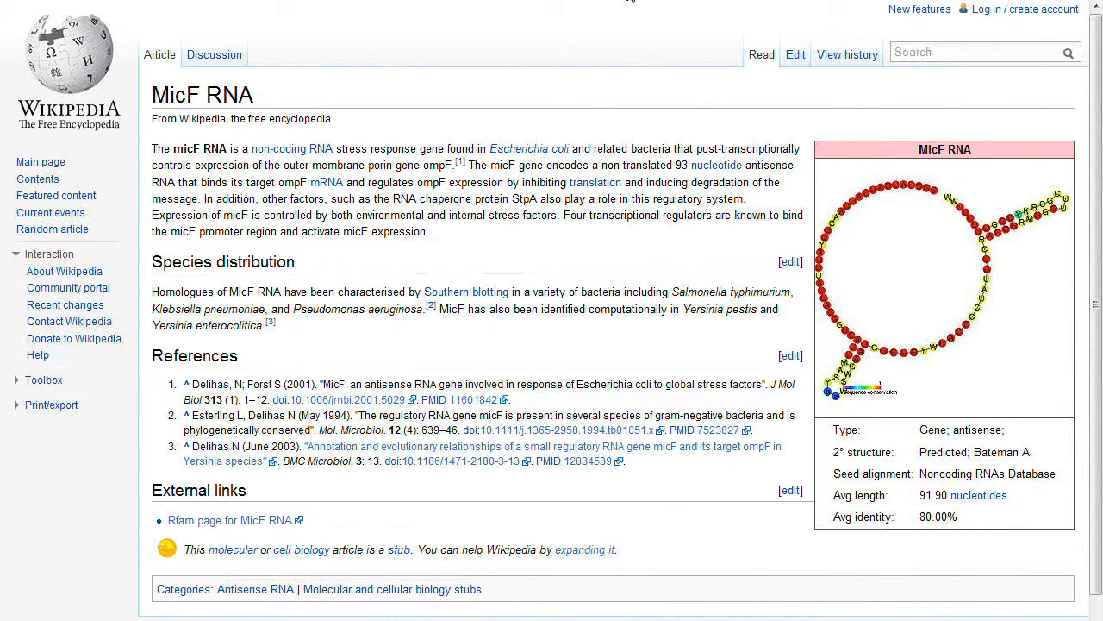
click(629, 2)
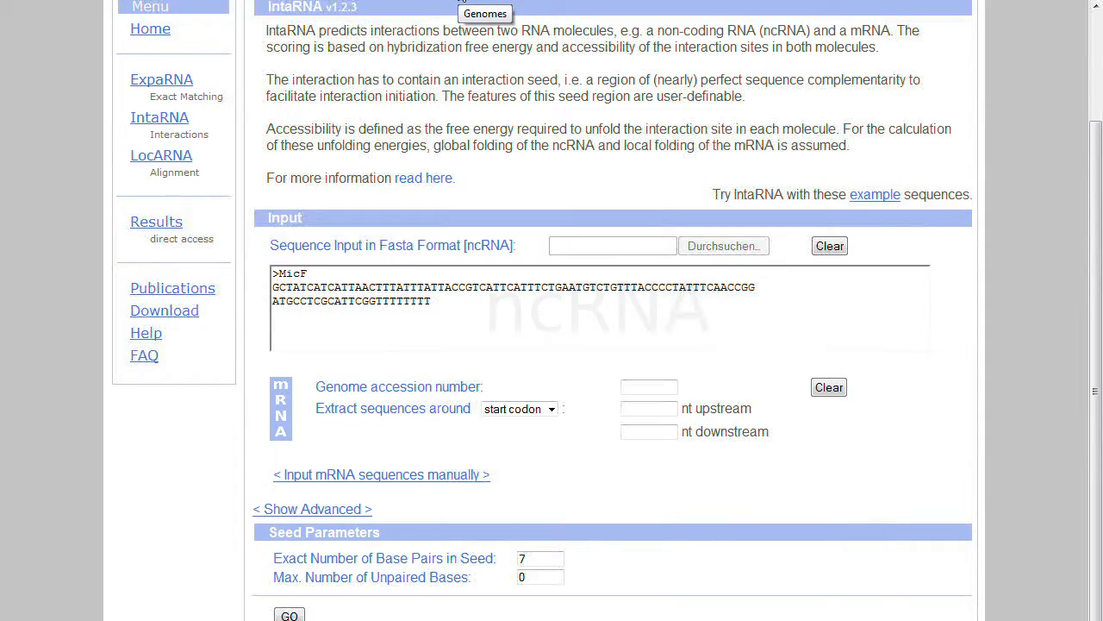
click(459, 1)
drag(1096, 176, 1096, 14)
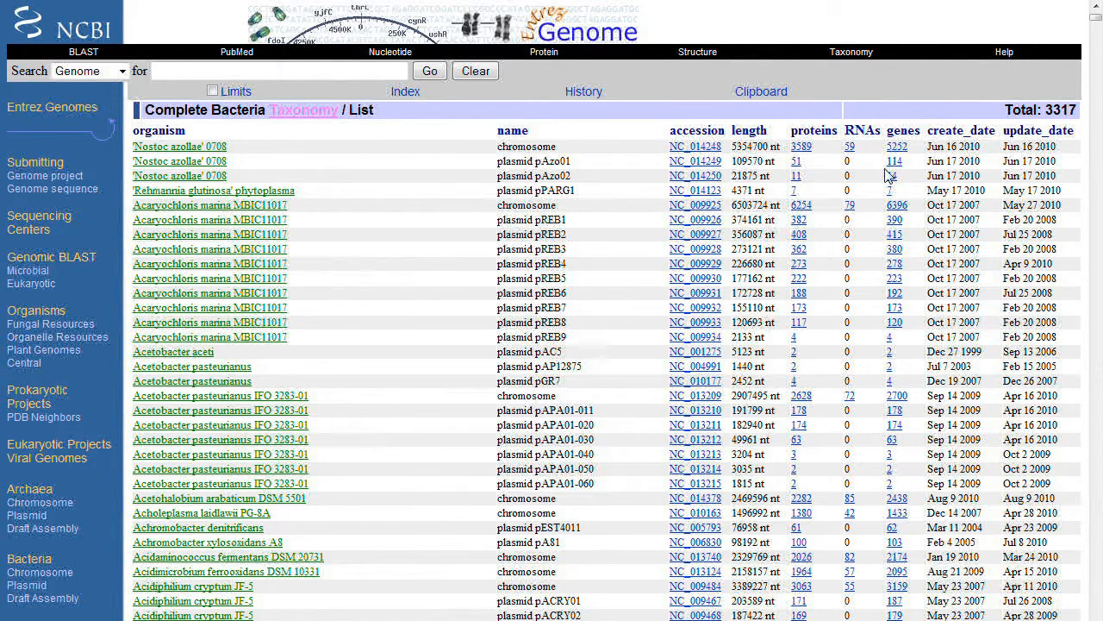
click(1099, 61)
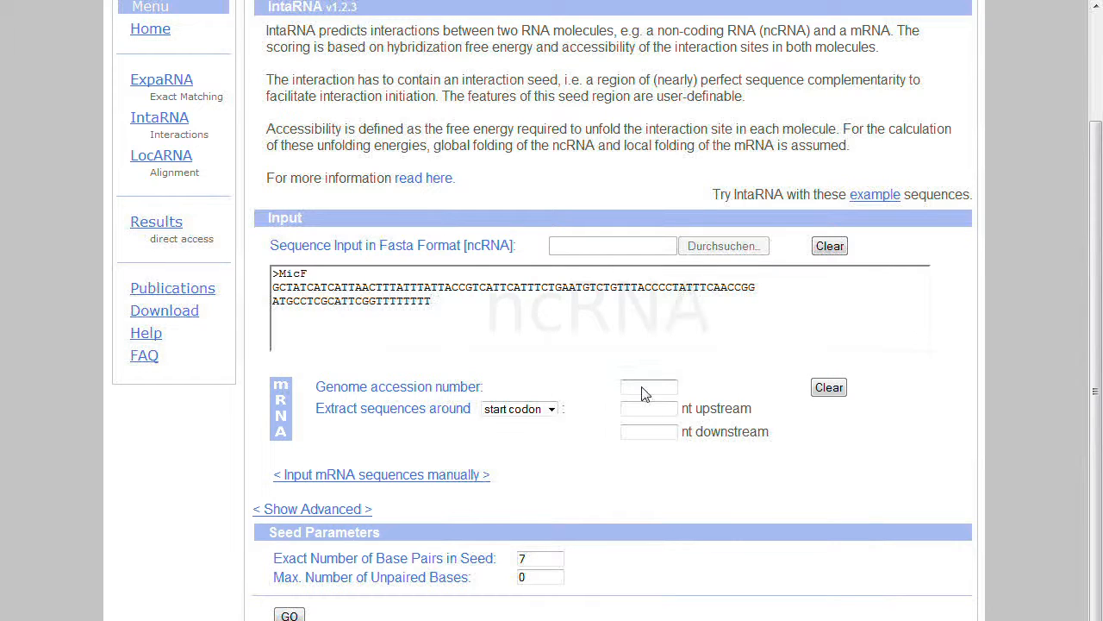
Set the mRNA genome accession number to NC_000913 in the IntaRNA form
click(643, 389)
text(NC_000913)
click(722, 371)
Extract mRNA sequences around the start codon, with 100 nt upstream and 50 nt downstream
click(552, 411)
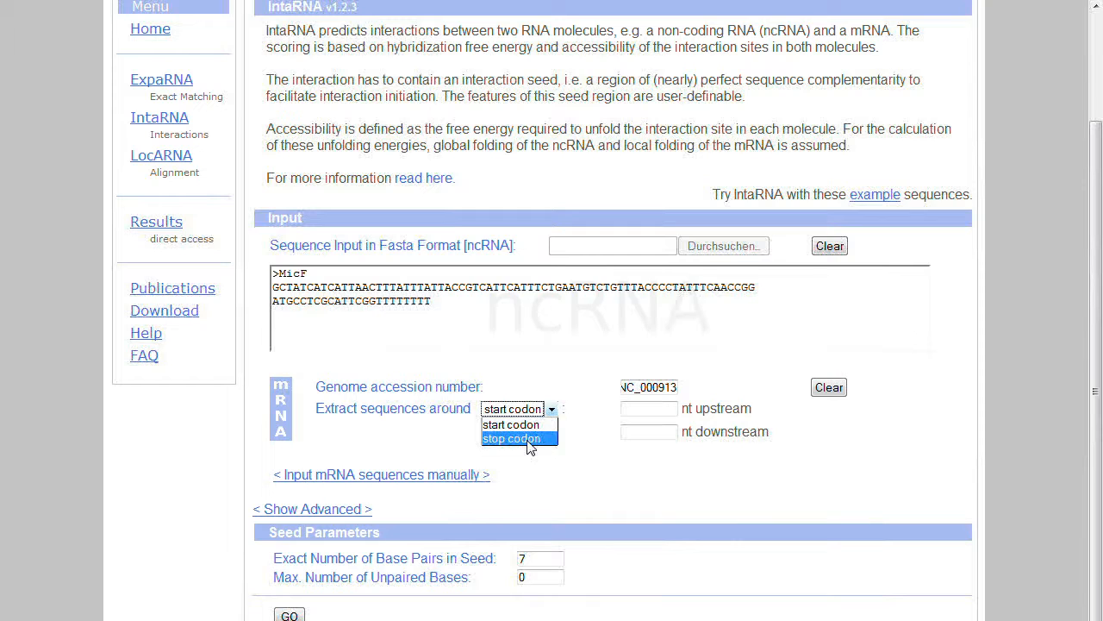
click(624, 423)
click(669, 415)
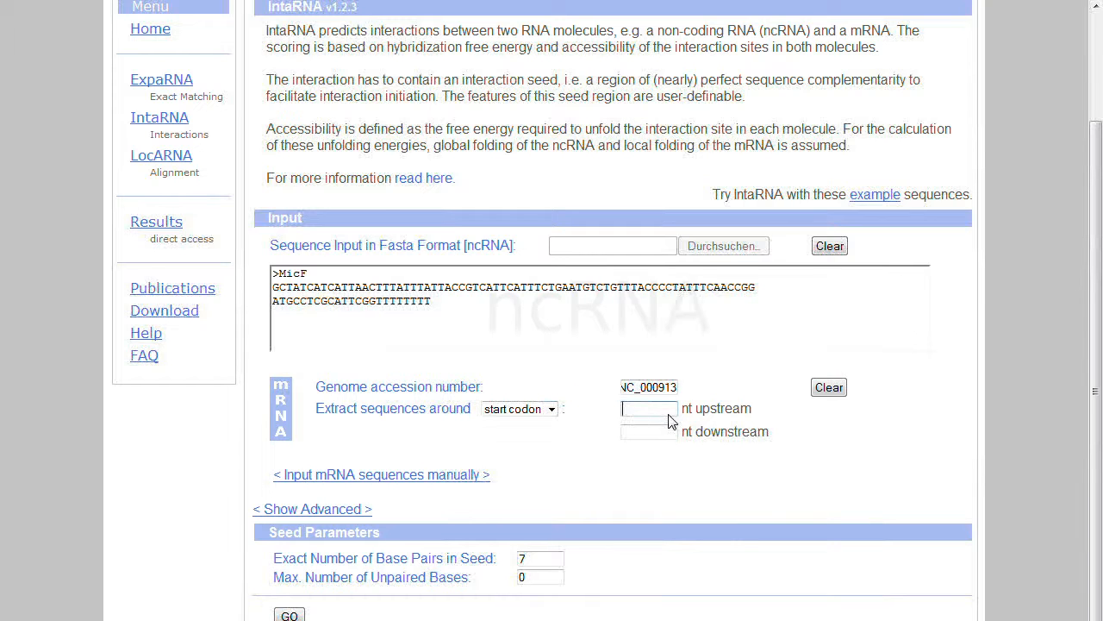
text(100)
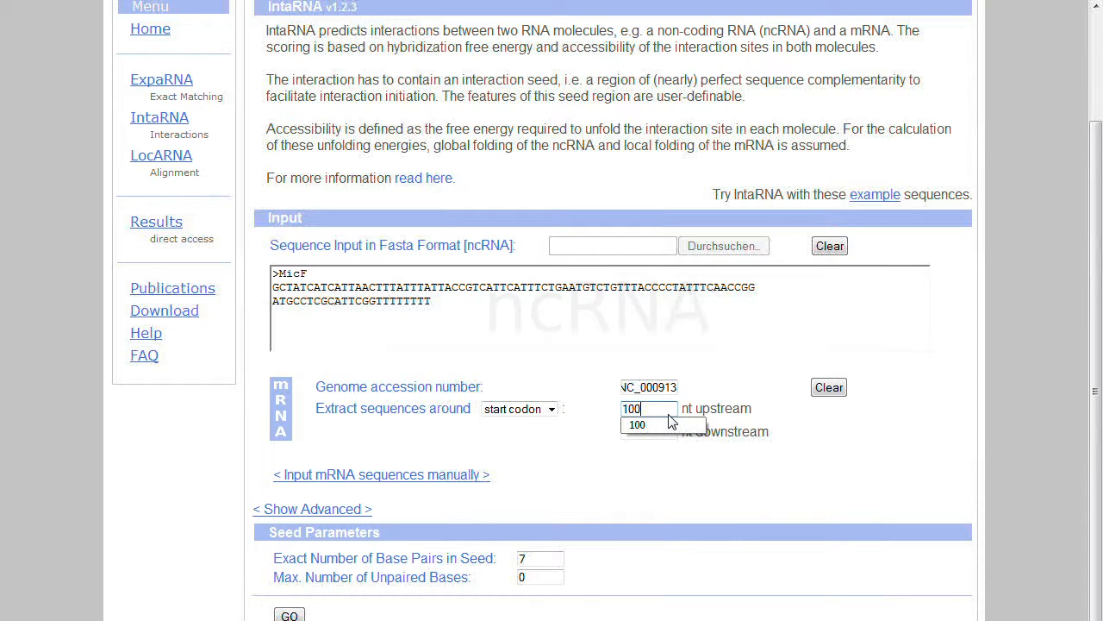
key(Tab)
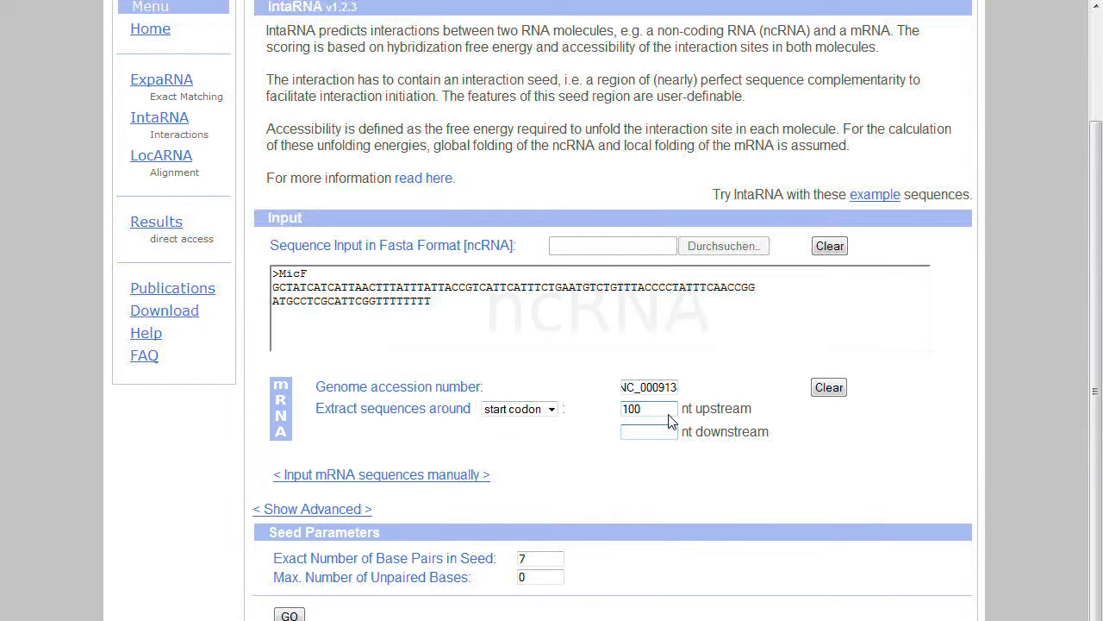
text(50)
click(499, 445)
Submit the MicF target prediction job with the entered sequence and genome settings
click(291, 616)
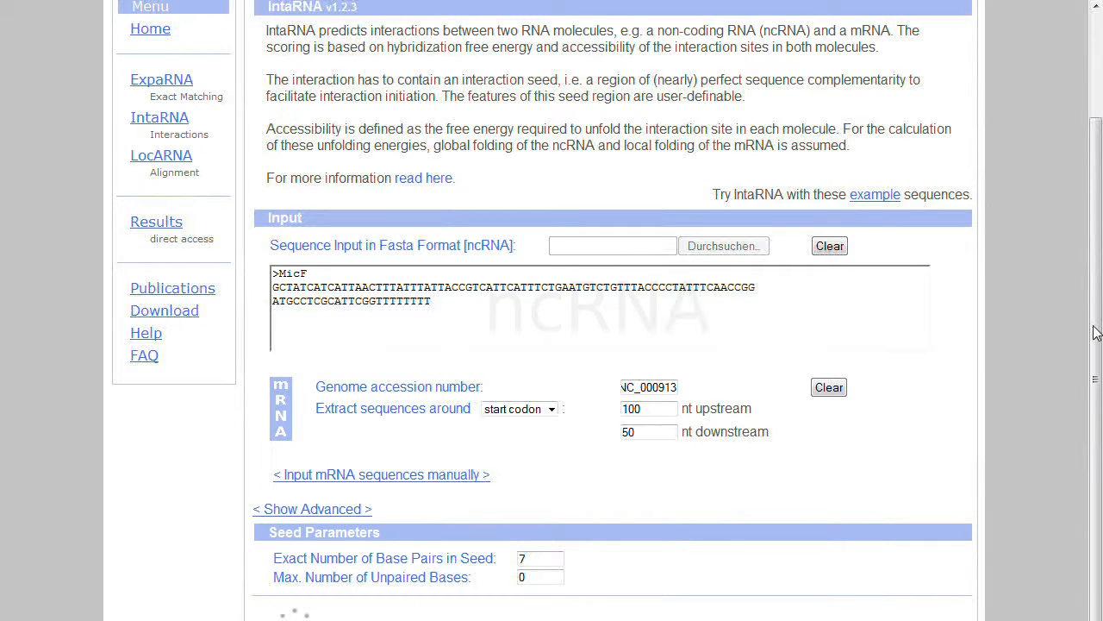
drag(1100, 335, 1097, 402)
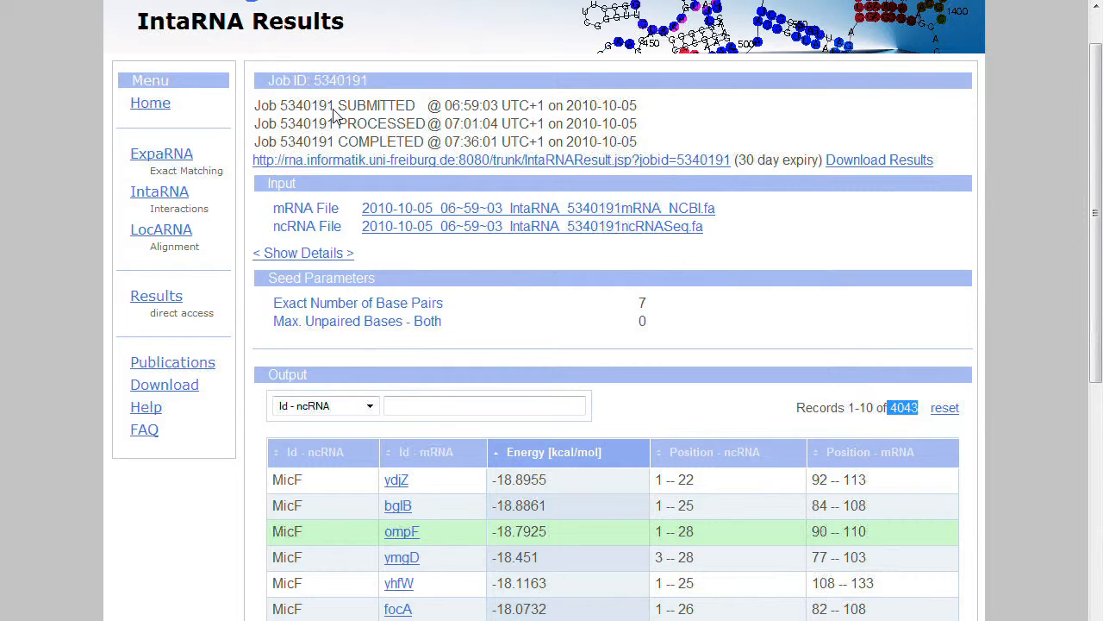
Compare the job's submission and completion times on the IntaRNA results page
drag(444, 105, 483, 107)
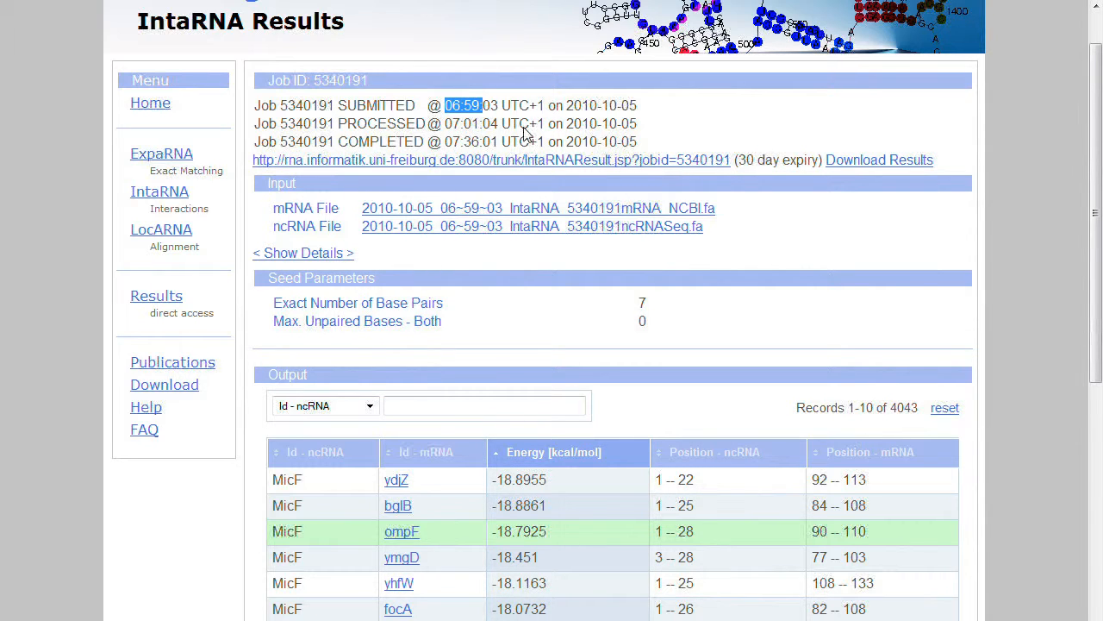
drag(445, 142, 498, 148)
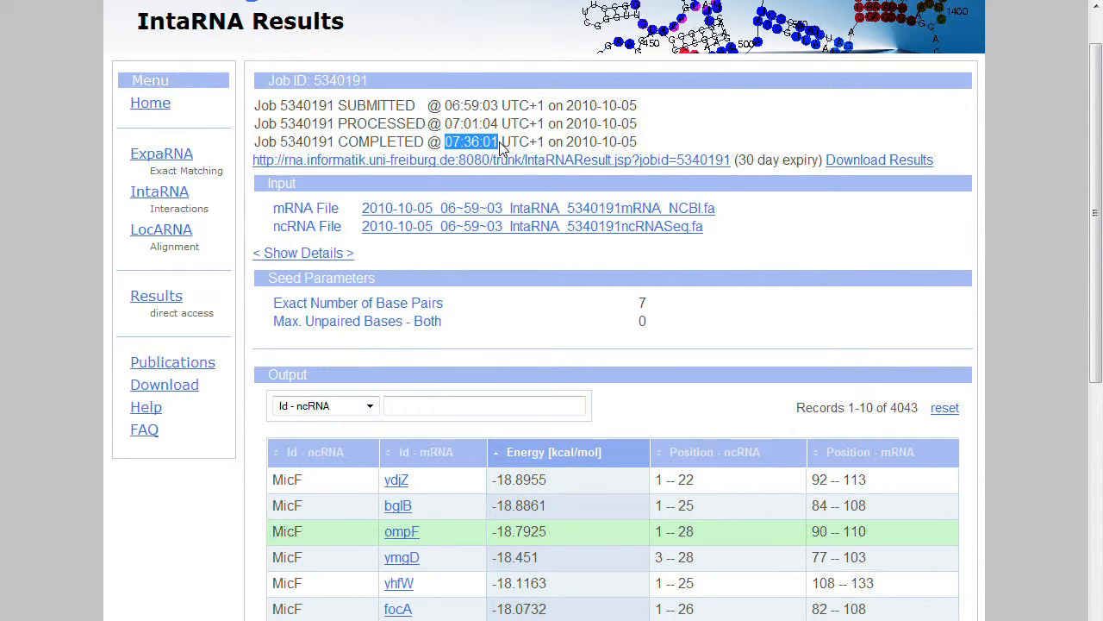
click(692, 127)
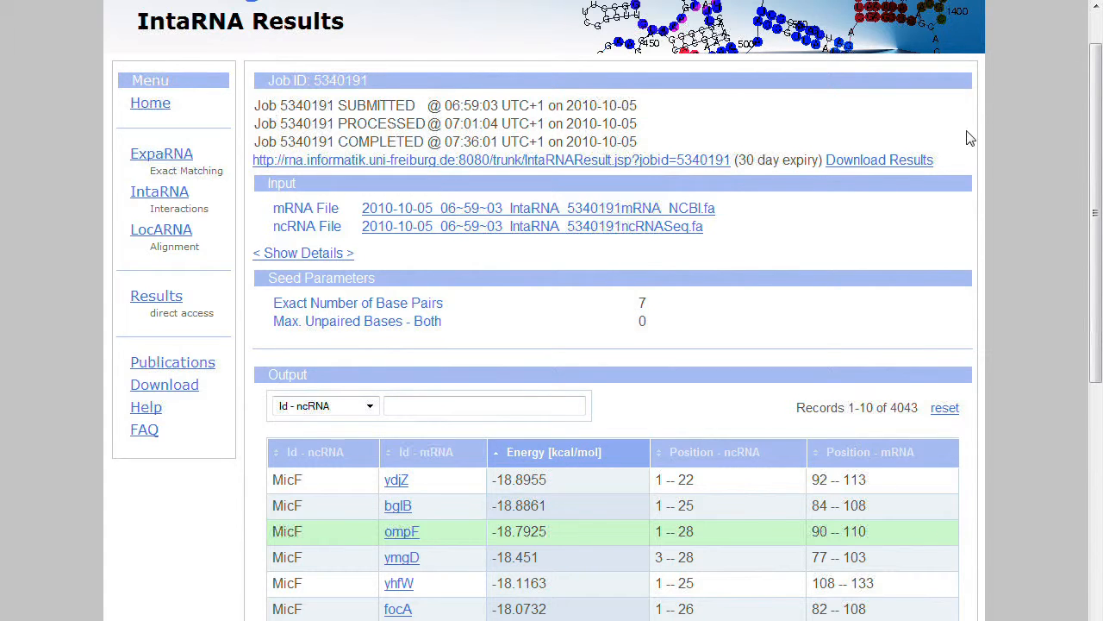
Check the ompF entry in the output table against the MicF target described in the Wikipedia article
drag(1101, 63, 1101, 188)
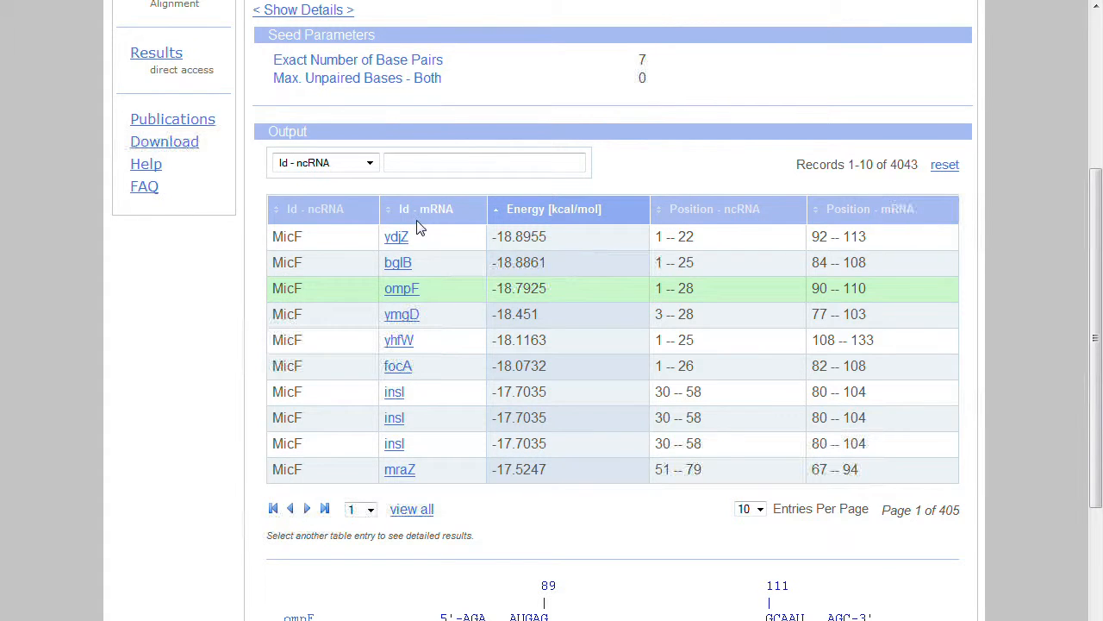
click(402, 295)
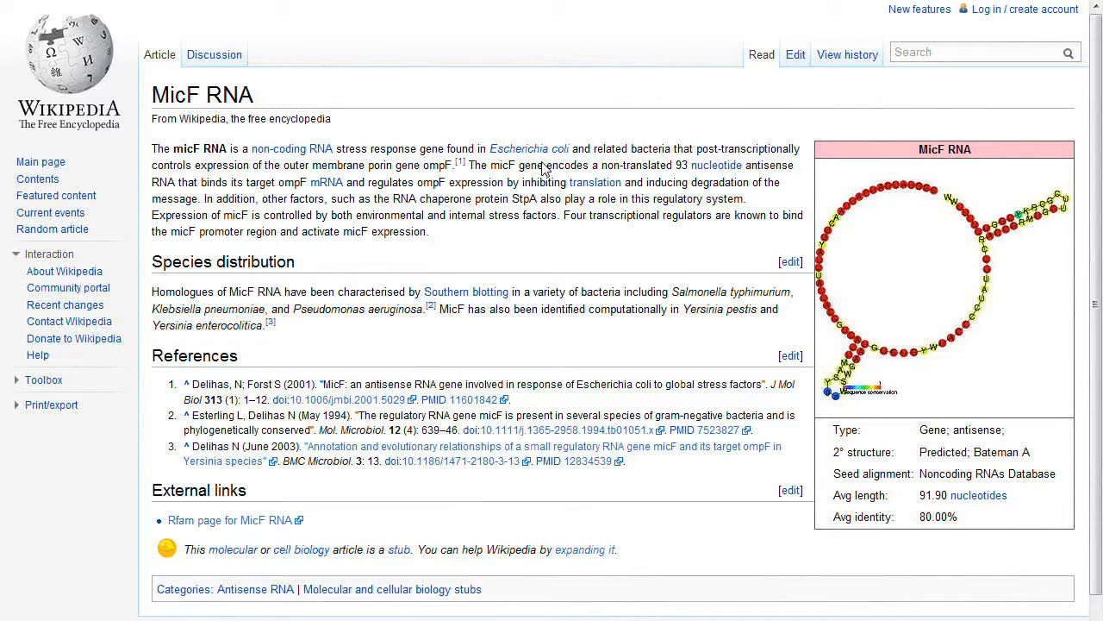
drag(253, 185, 307, 189)
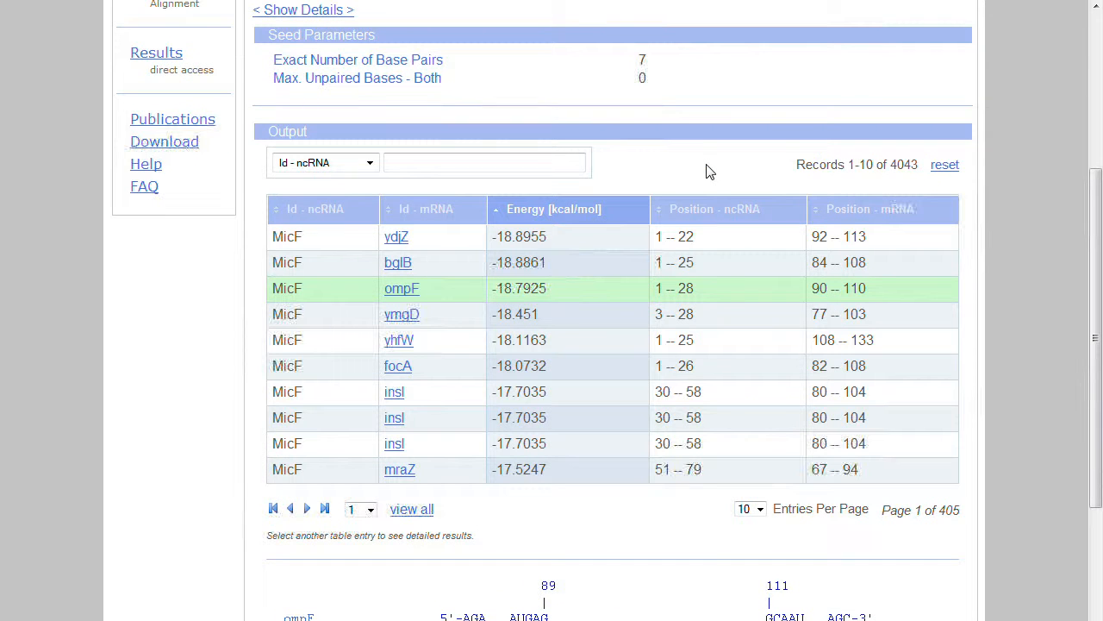
Examine the ompF–MicF interaction and ompF's Entrez Gene record, and return to the IntaRNA output table
scroll(756, 265, down, 1)
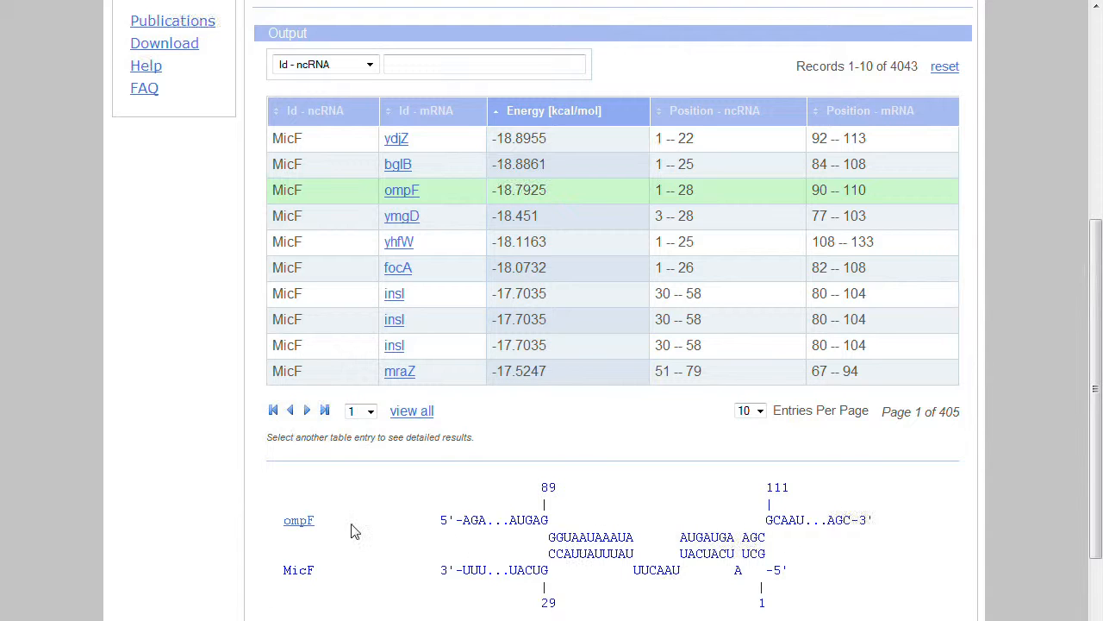
click(410, 190)
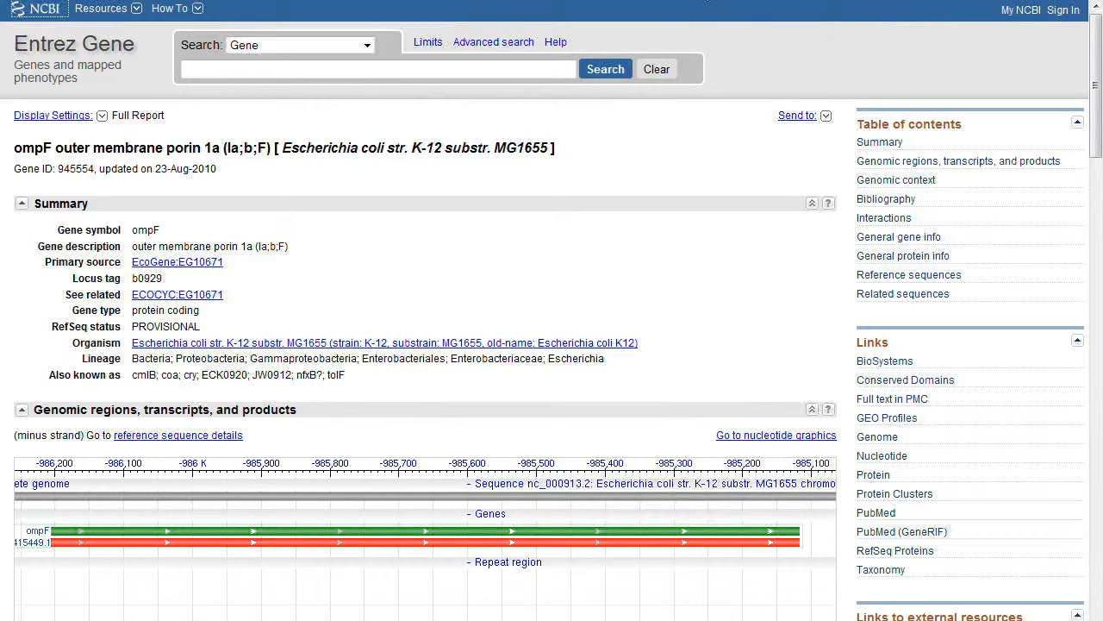
click(707, 1)
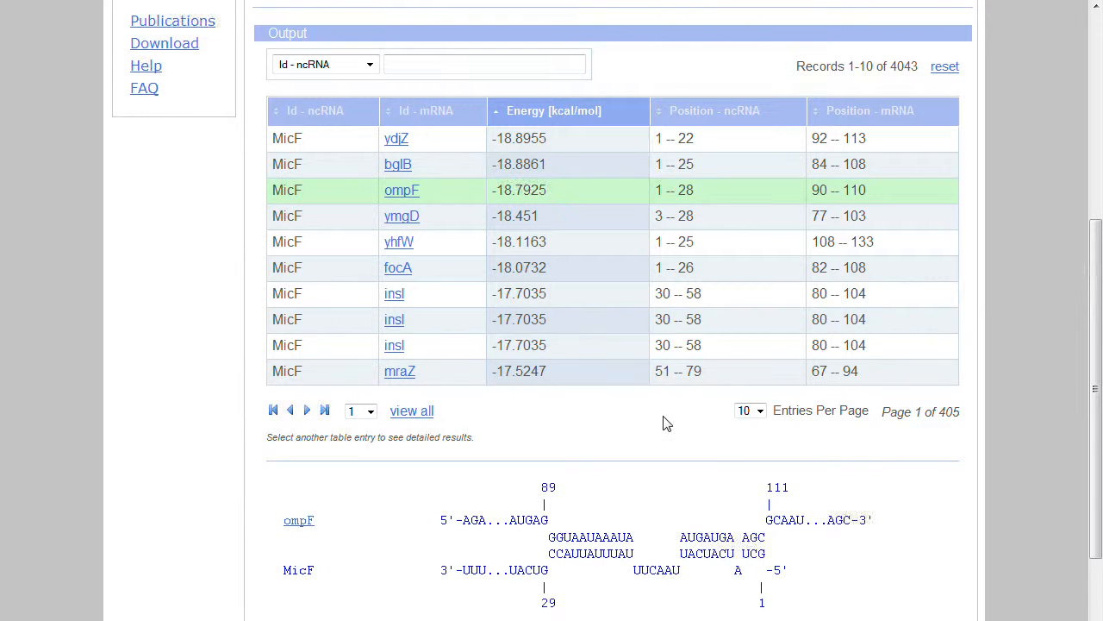
scroll(663, 423, down, 2)
scroll(663, 419, up, 3)
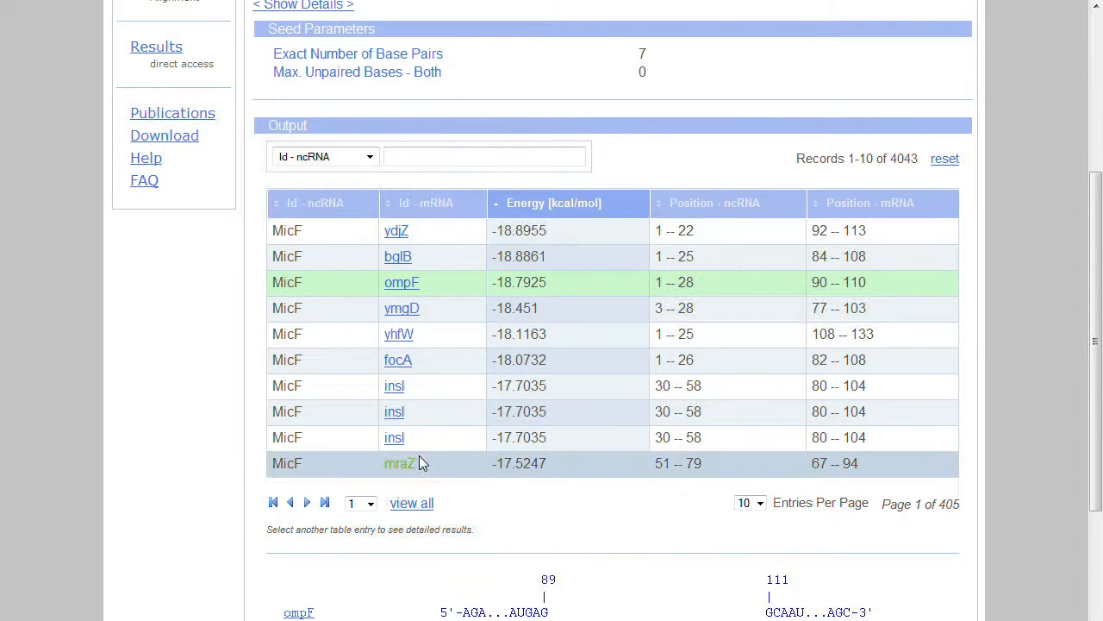